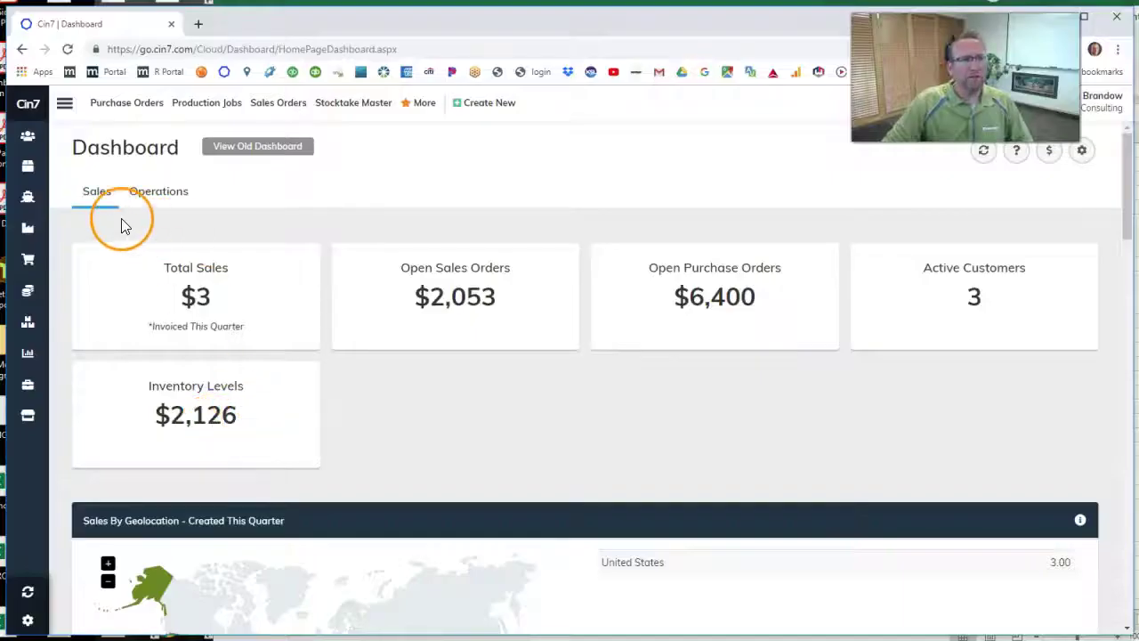
- Open the Smart Buyer page and check its supplier and product search filters
left_click(27, 203)
left_click(60, 307)
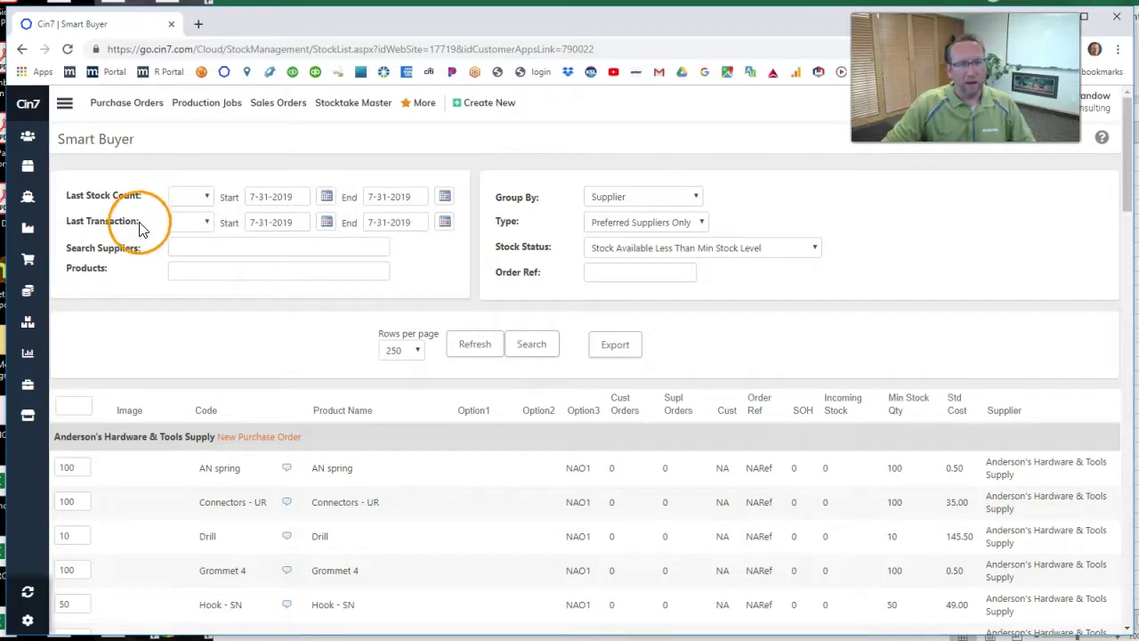
left_click(216, 247)
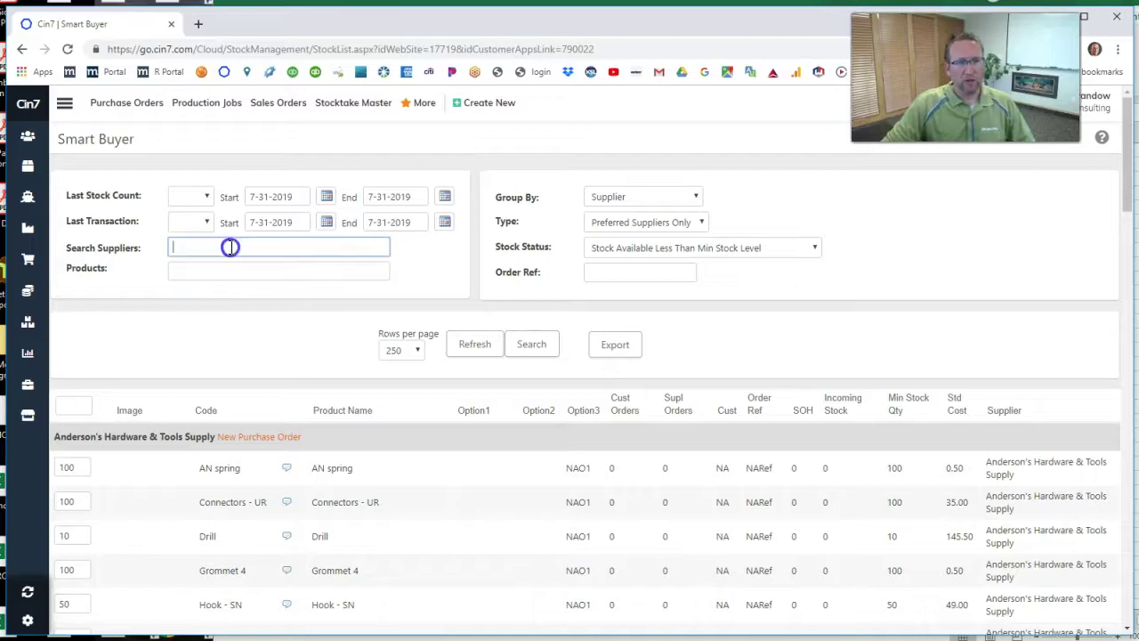
left_click(233, 267)
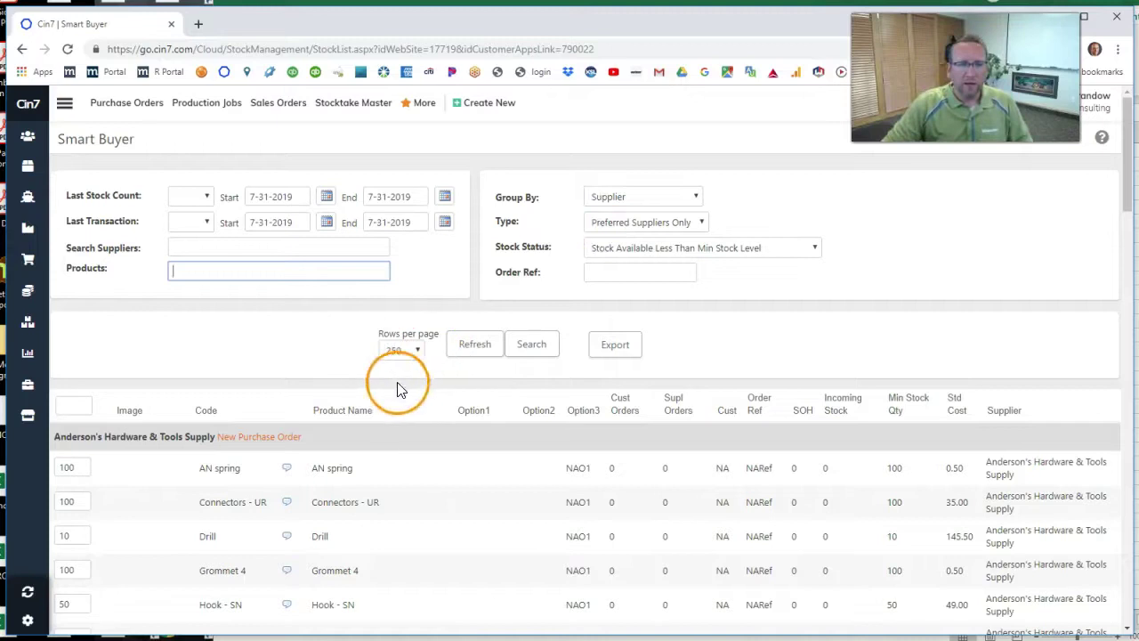
- Review the available options of the Group By, Type and Stock Status filters in Smart Buyer
left_click(695, 197)
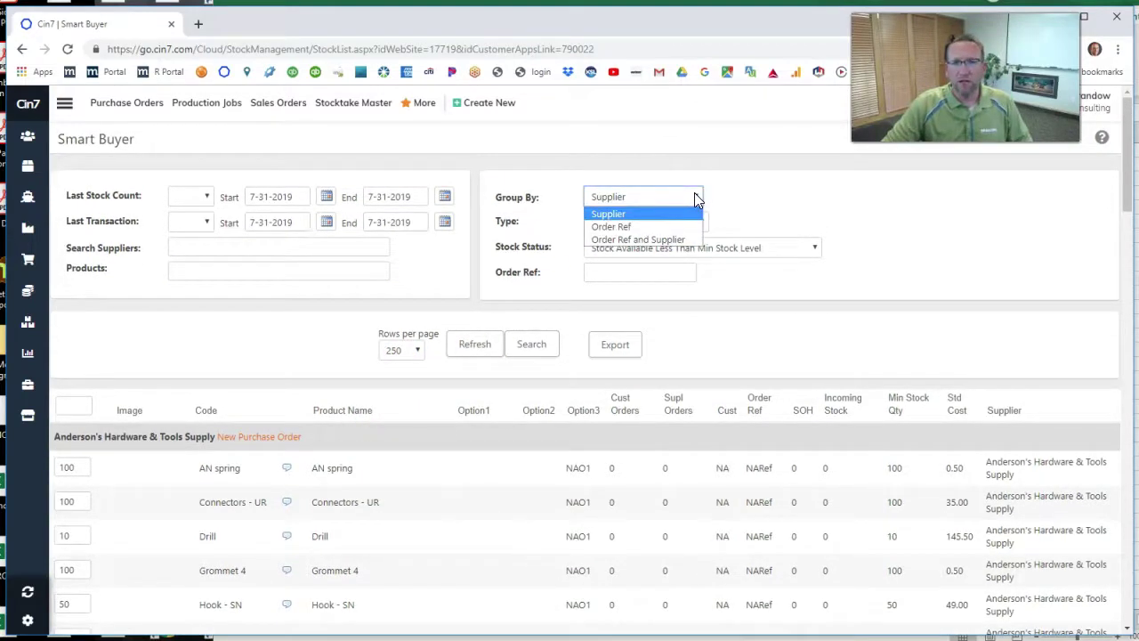
left_click(745, 188)
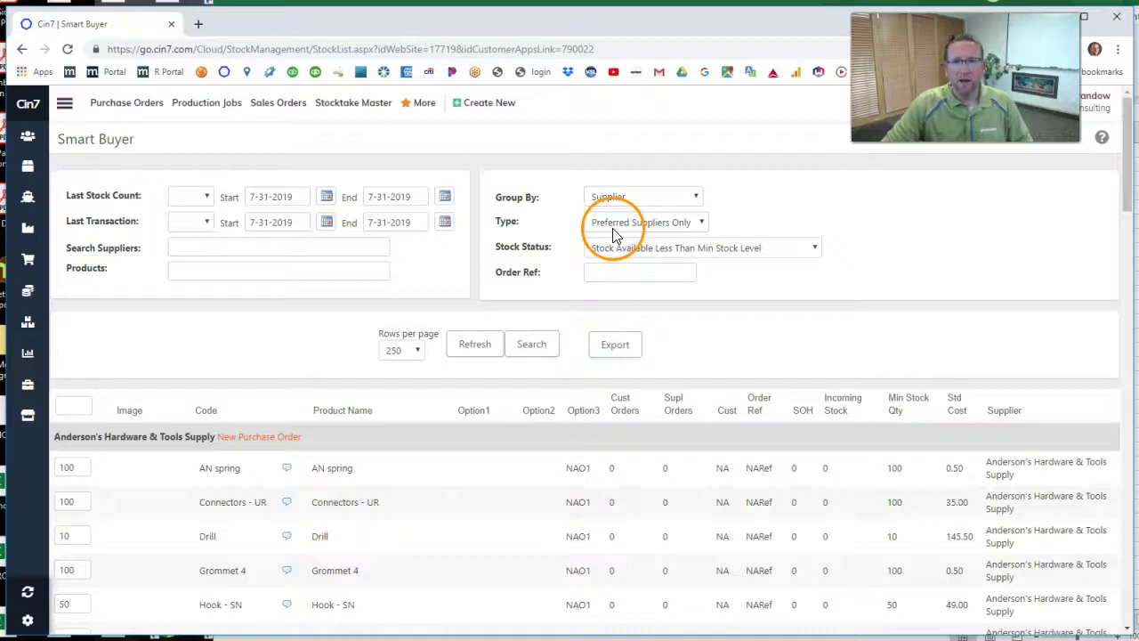
left_click(702, 224)
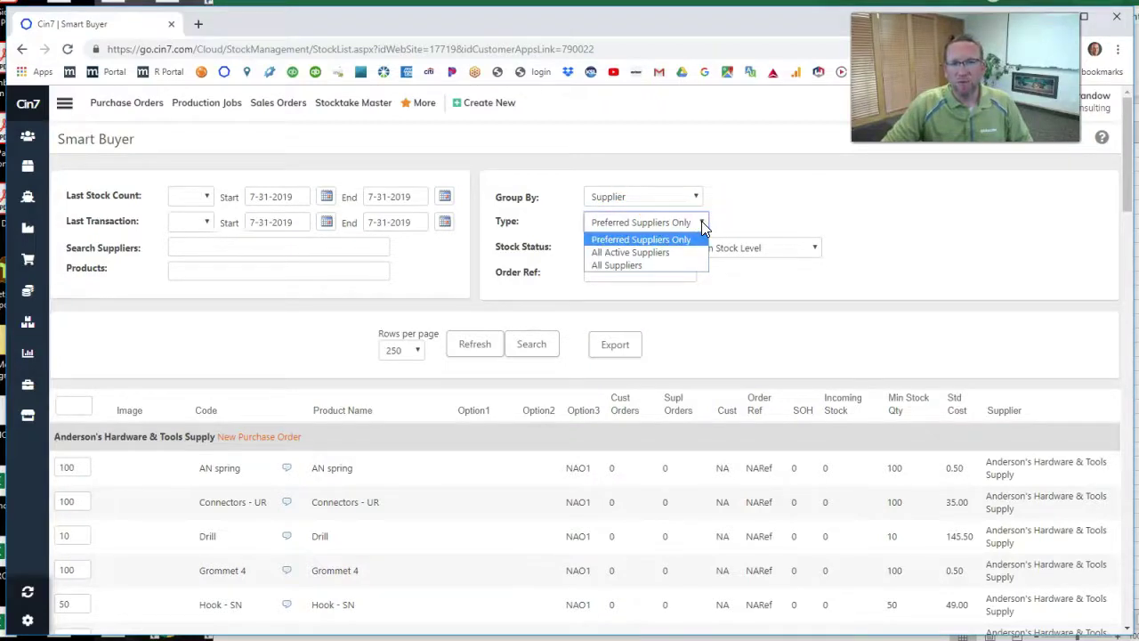
left_click(701, 221)
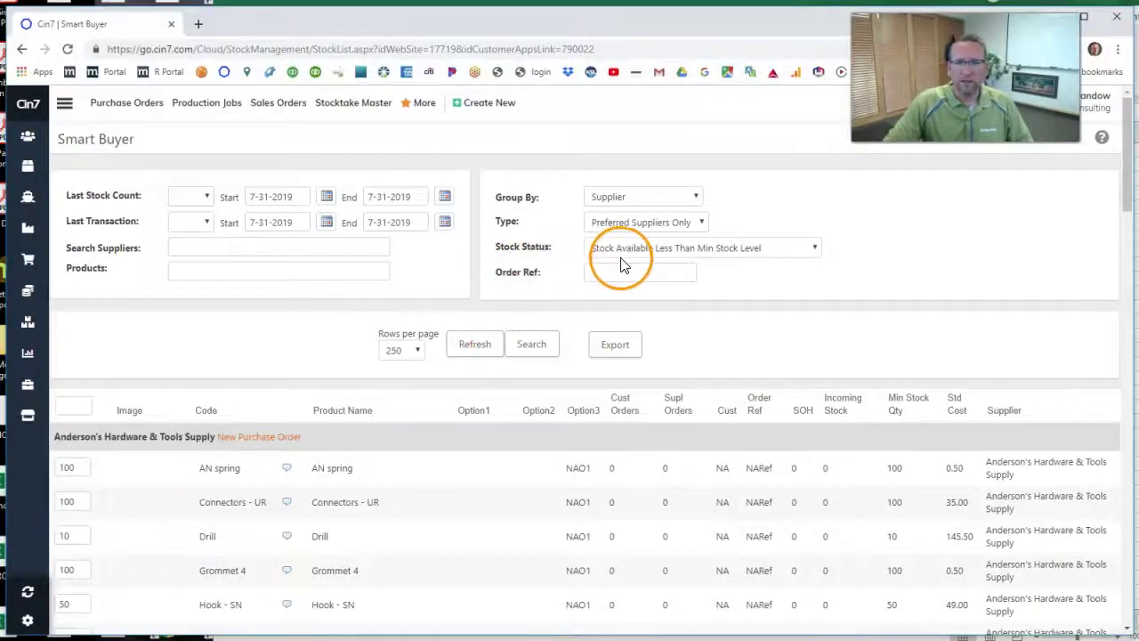
left_click(814, 248)
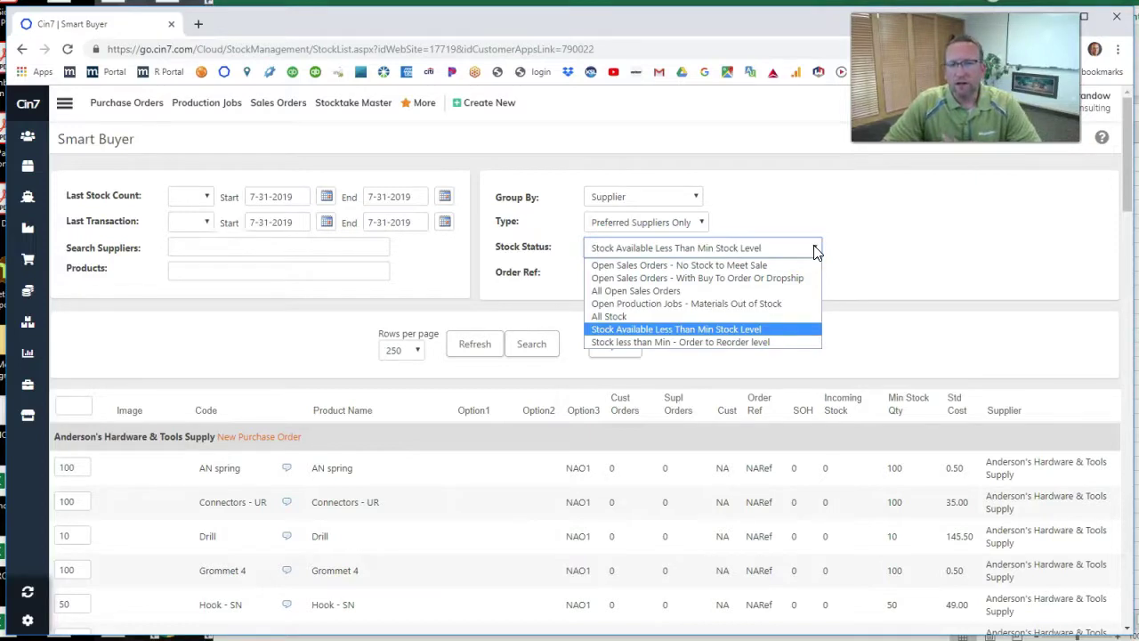
left_click(728, 265)
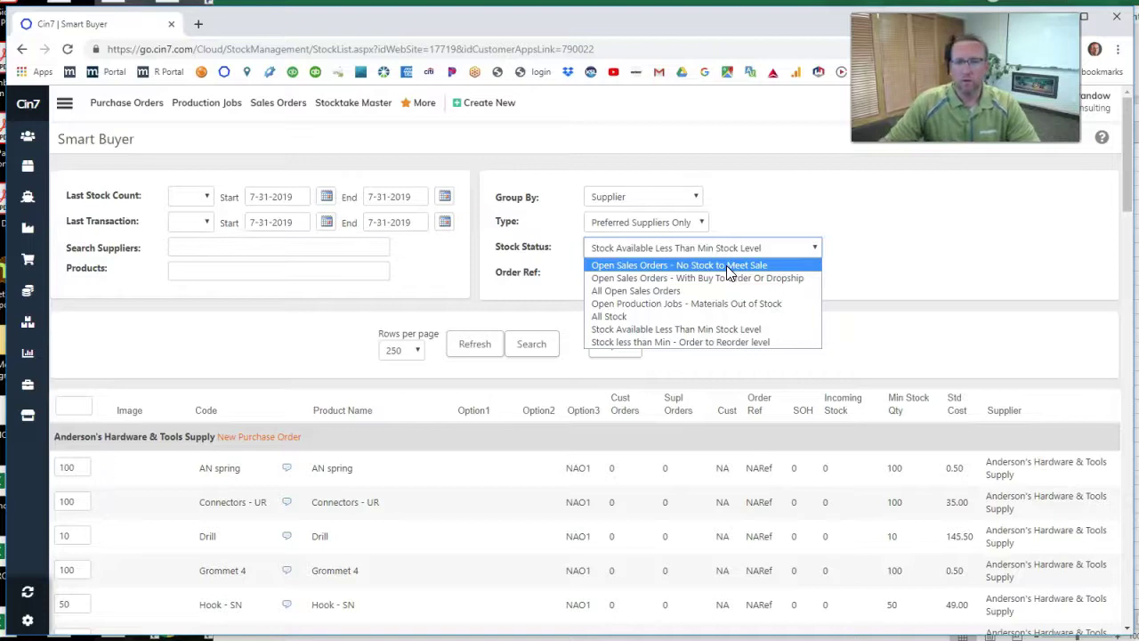
left_click_drag(708, 329, 779, 337)
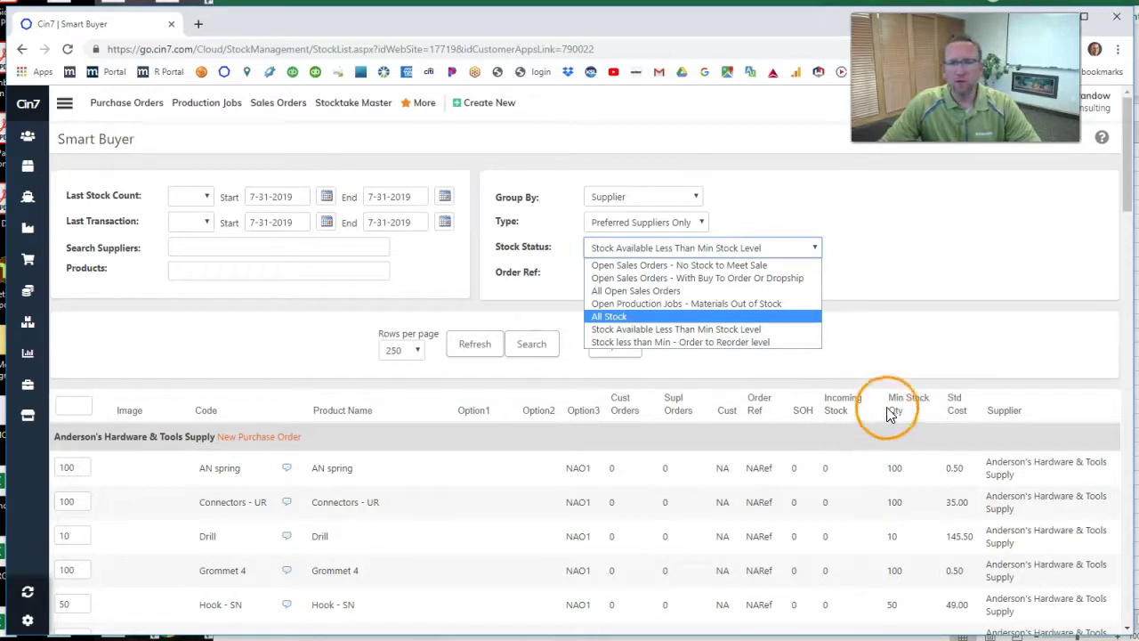
- Go to the product list and start Import and Update Products as far as the spreadsheet column matching page
left_click(27, 165)
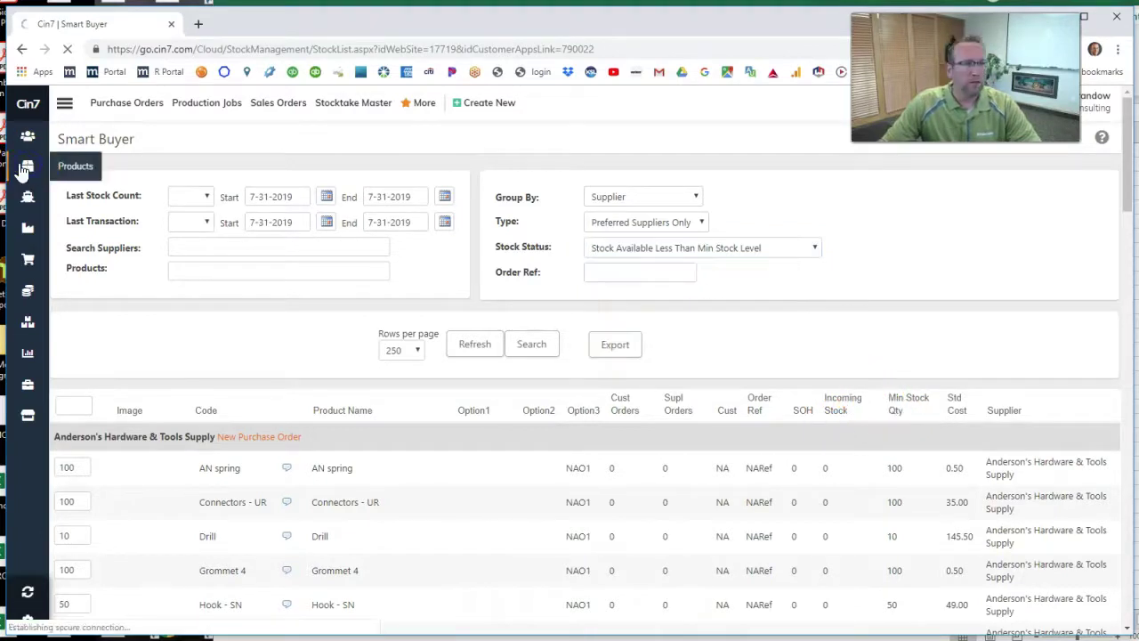
left_click(80, 320)
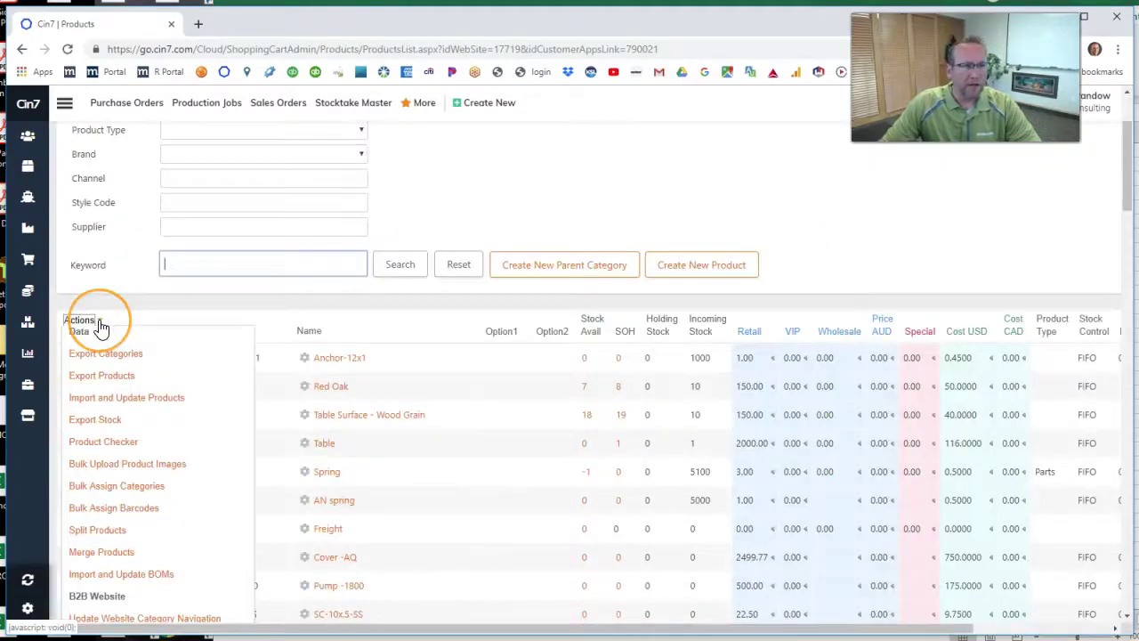
left_click(119, 398)
left_click(105, 363)
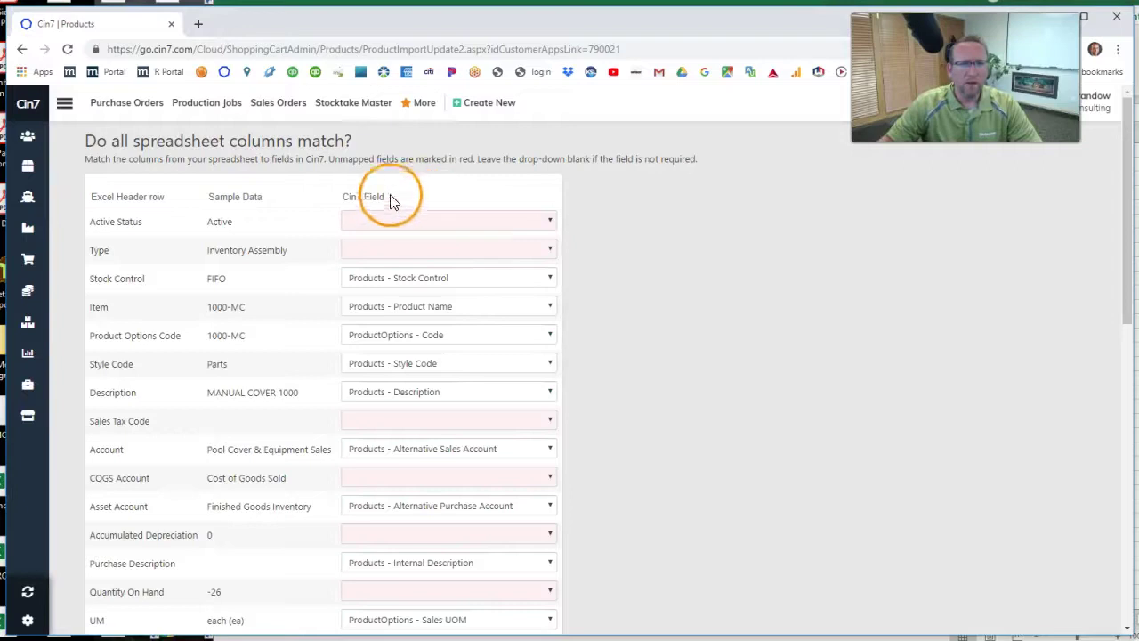
- Map the Active Status spreadsheet column to ProductOptions - Reorder Qty in the product import
left_click(547, 222)
left_click_drag(554, 259, 548, 401)
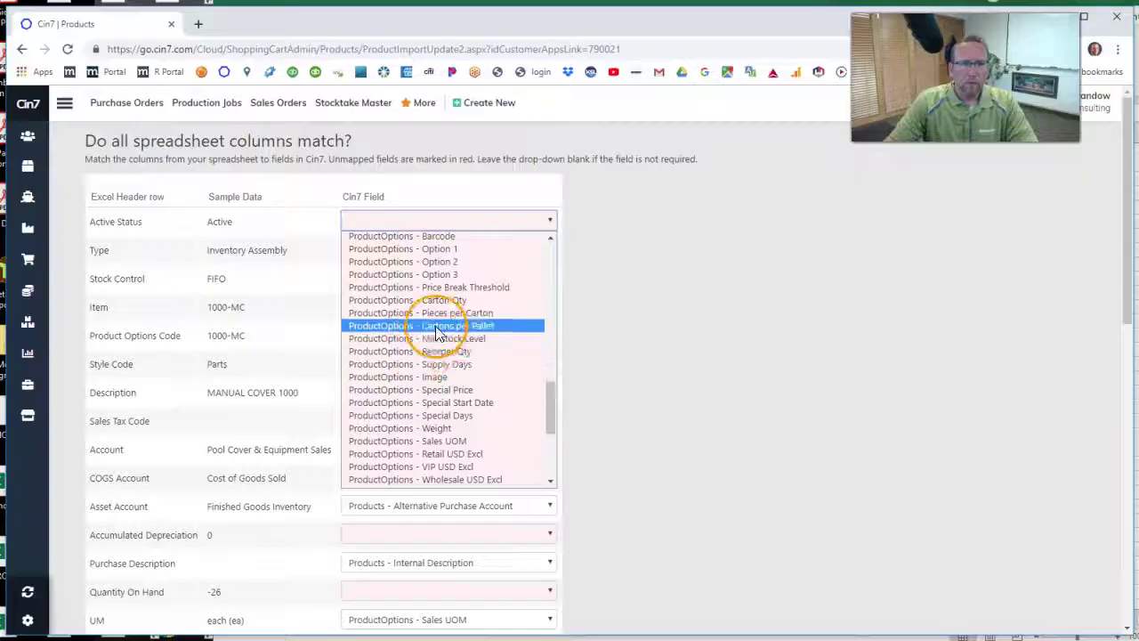
left_click(451, 352)
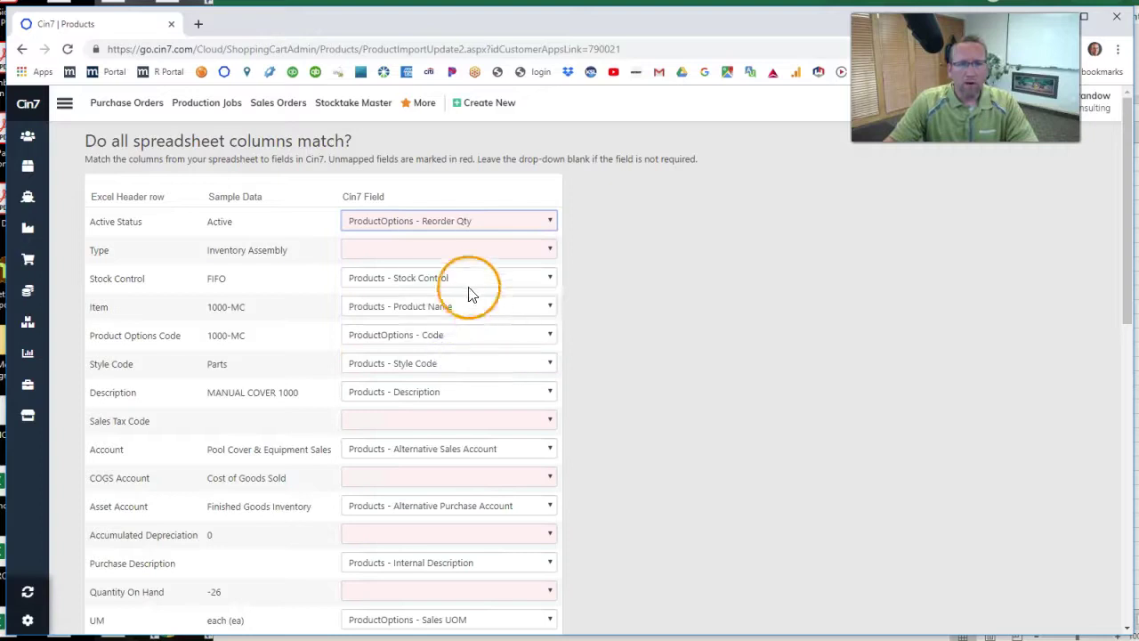
left_click(516, 222)
scroll(461, 204, "down", 1)
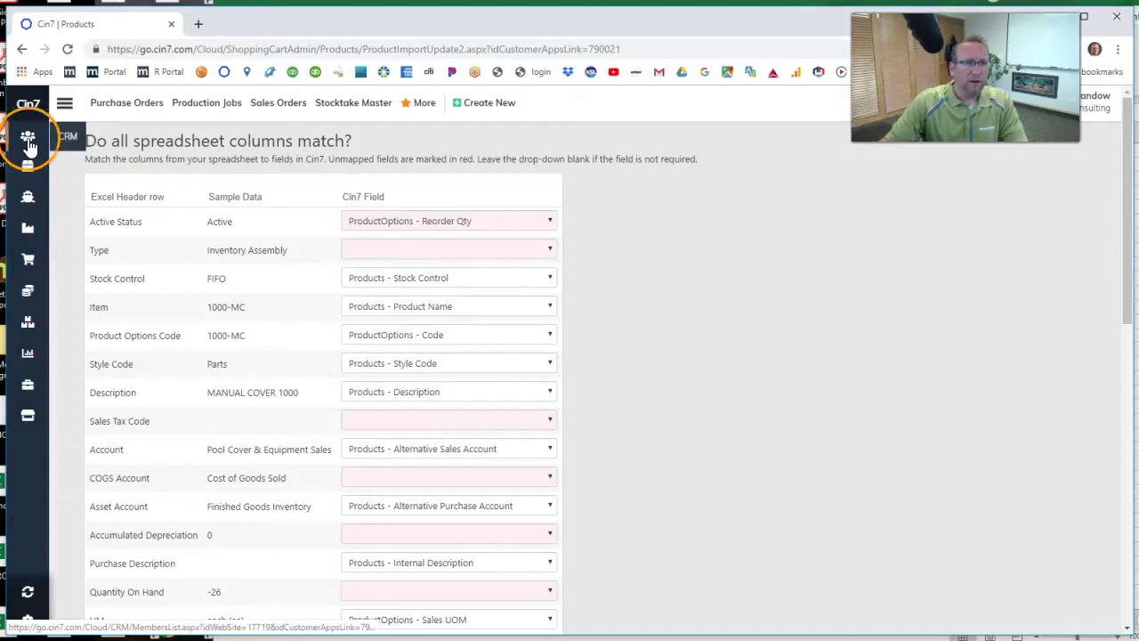
- Open the Spring product from the product list and check its minimum stock level and reorder quantity
left_click(29, 168)
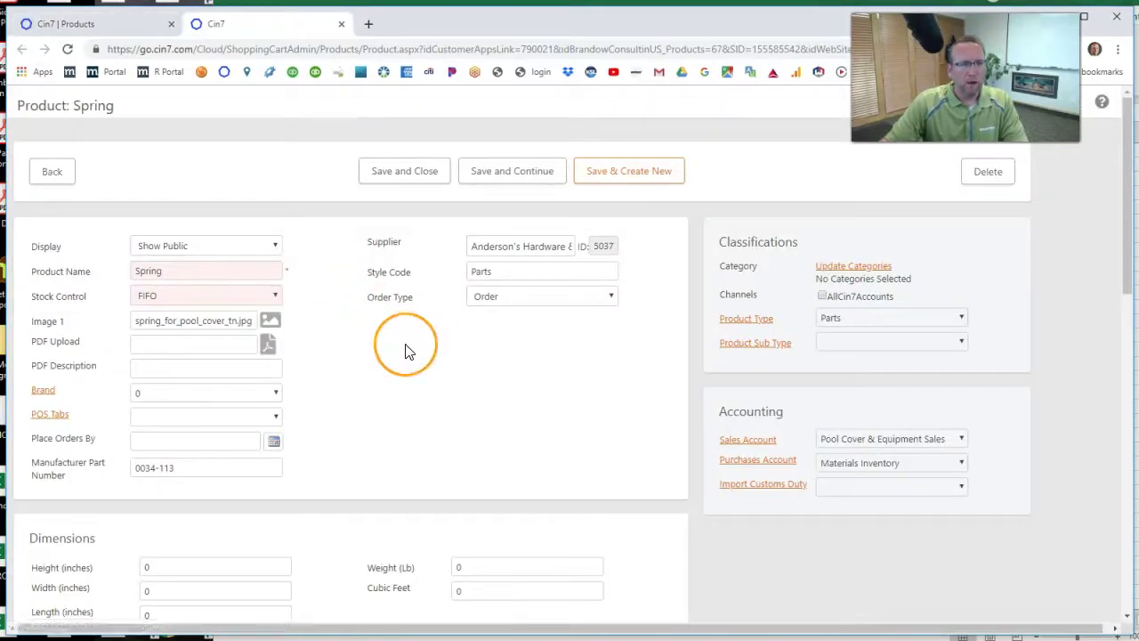
scroll(404, 351, "down", 10)
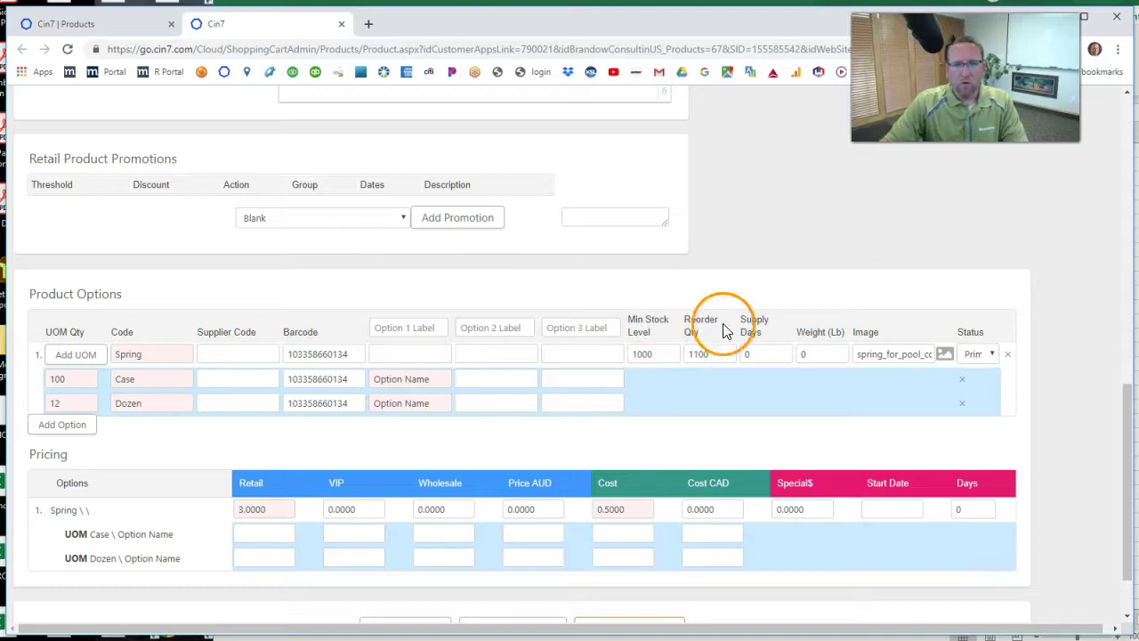
scroll(686, 374, "up", 10)
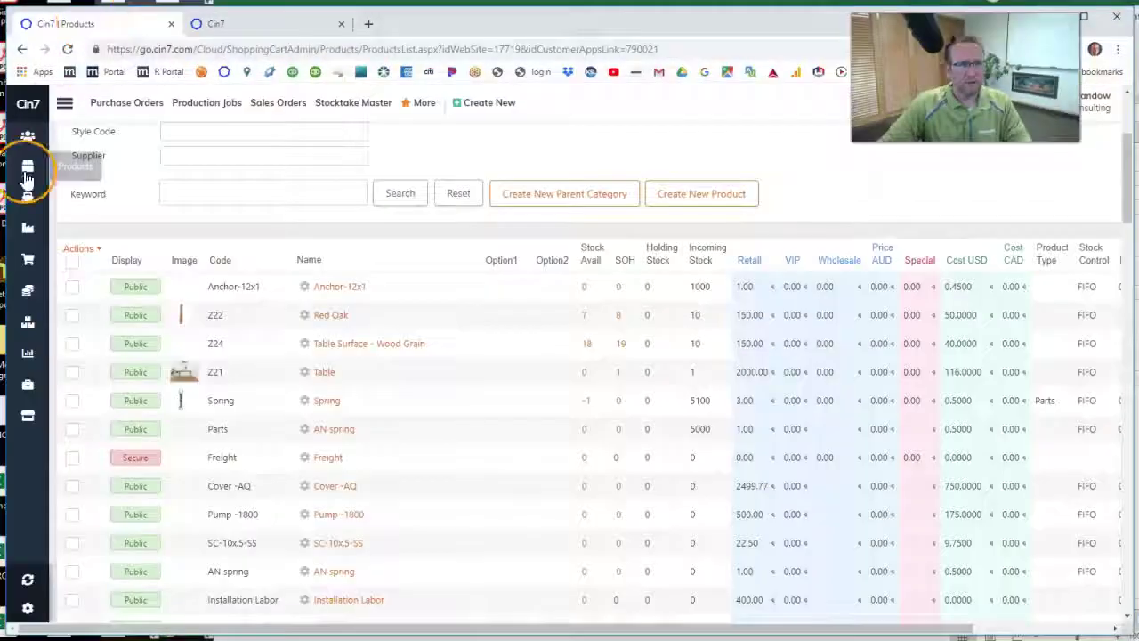
- Return to Smart Buyer and compare the two Stock Status options for stock below the minimum level
left_click(26, 192)
left_click(56, 312)
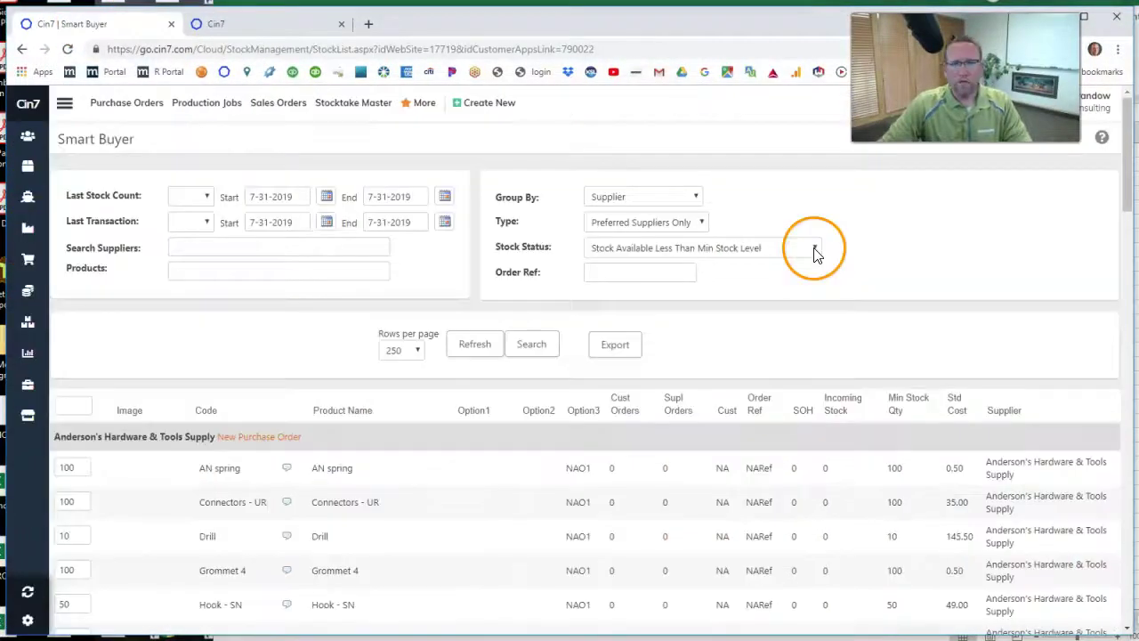
left_click(813, 249)
left_click(718, 337)
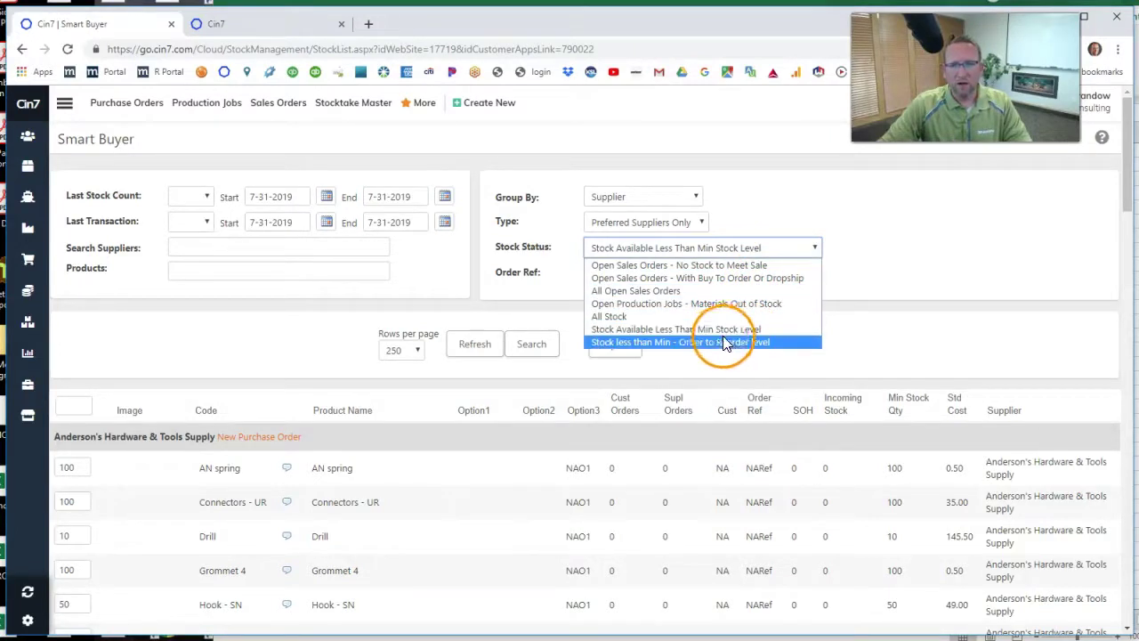
left_click(723, 331)
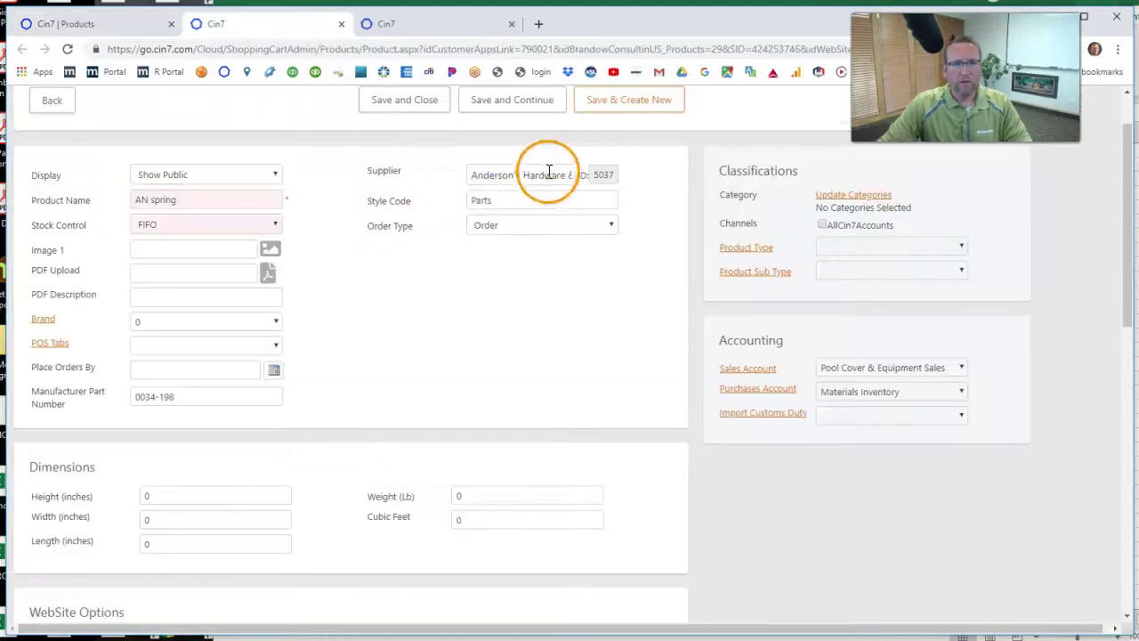
- Set the reorder quantity of the AN spring product's Parts option to 1000, and save and close the product
scroll(394, 300, "down", 10)
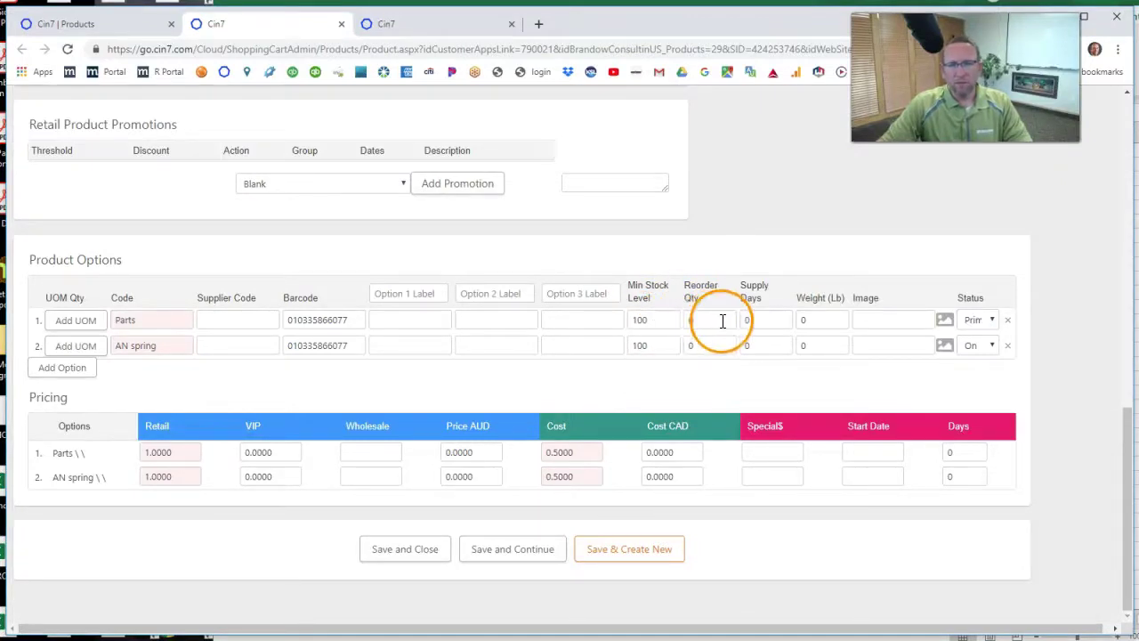
left_click(719, 320)
type("1000")
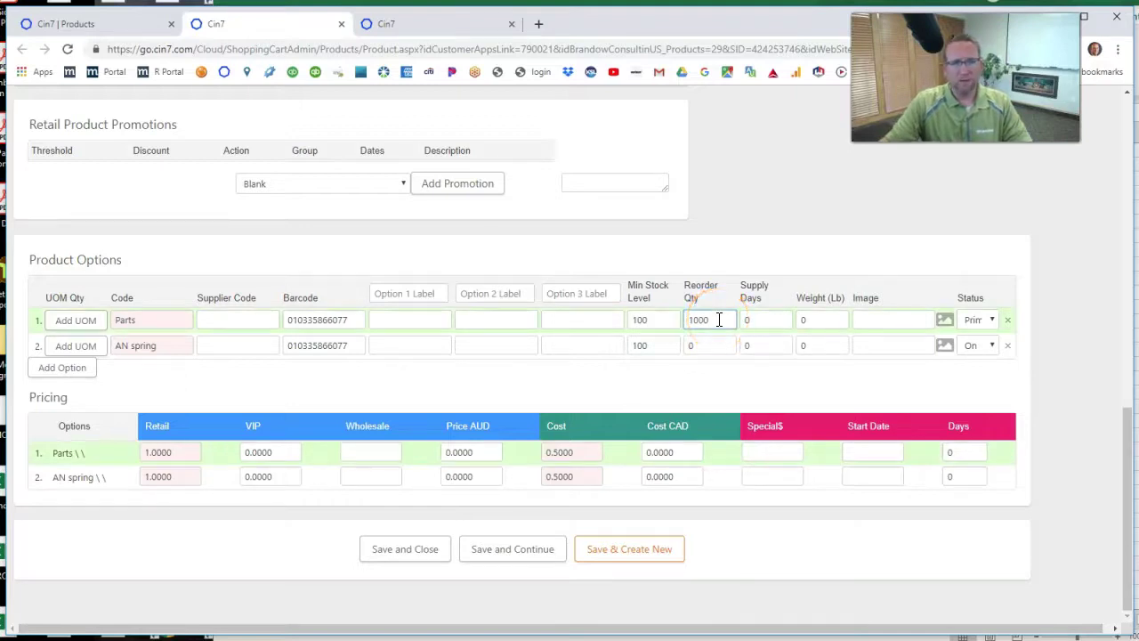
left_click(424, 552)
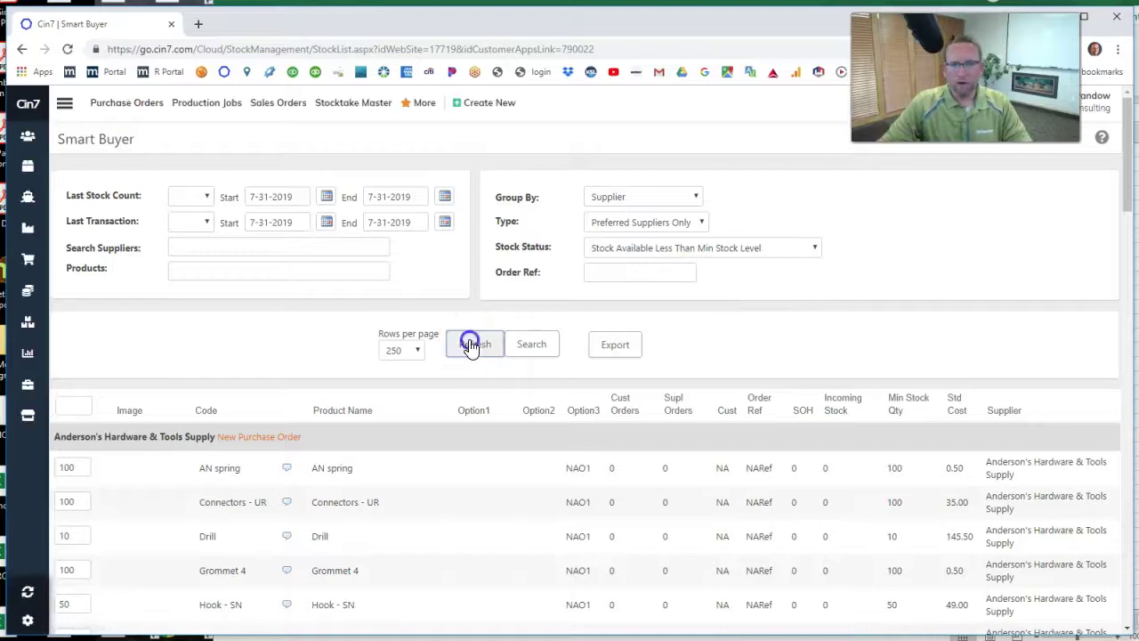
- Compare the Smart Buyer order quantities under Stock less than Min - Order to Reorder level and Stock Available Less Than Min Stock Level
left_click(703, 248)
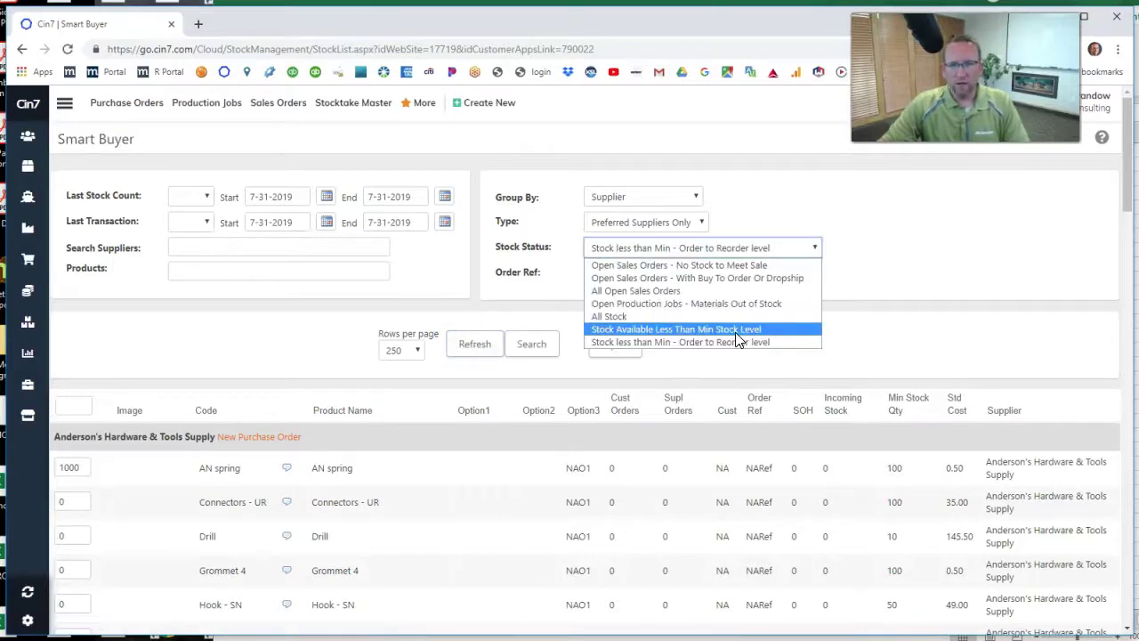
left_click(733, 345)
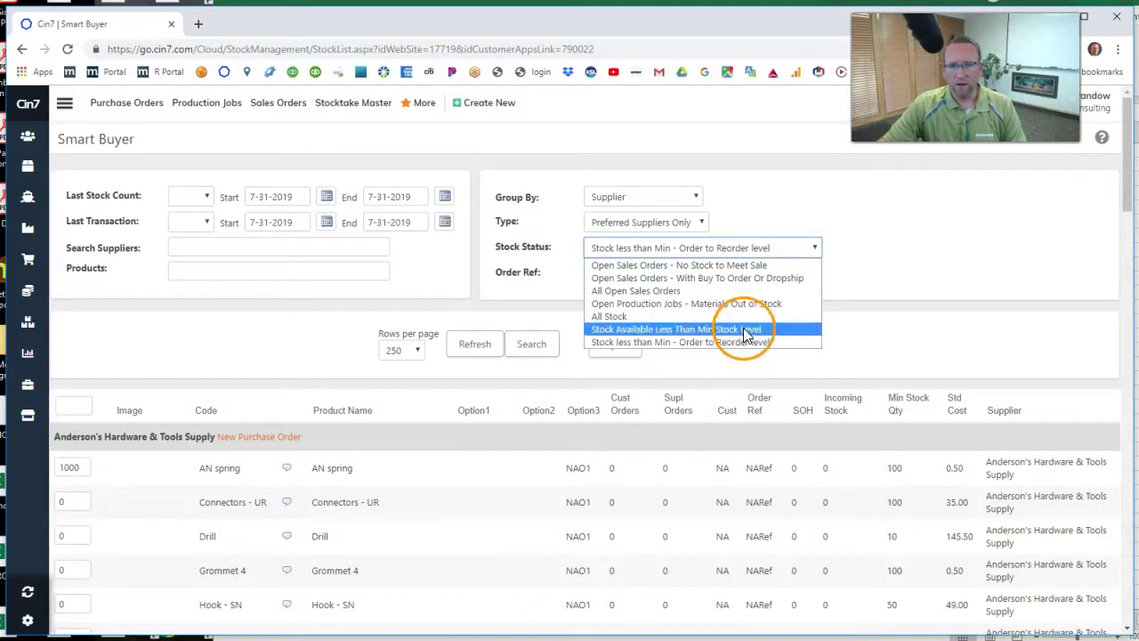
left_click(703, 329)
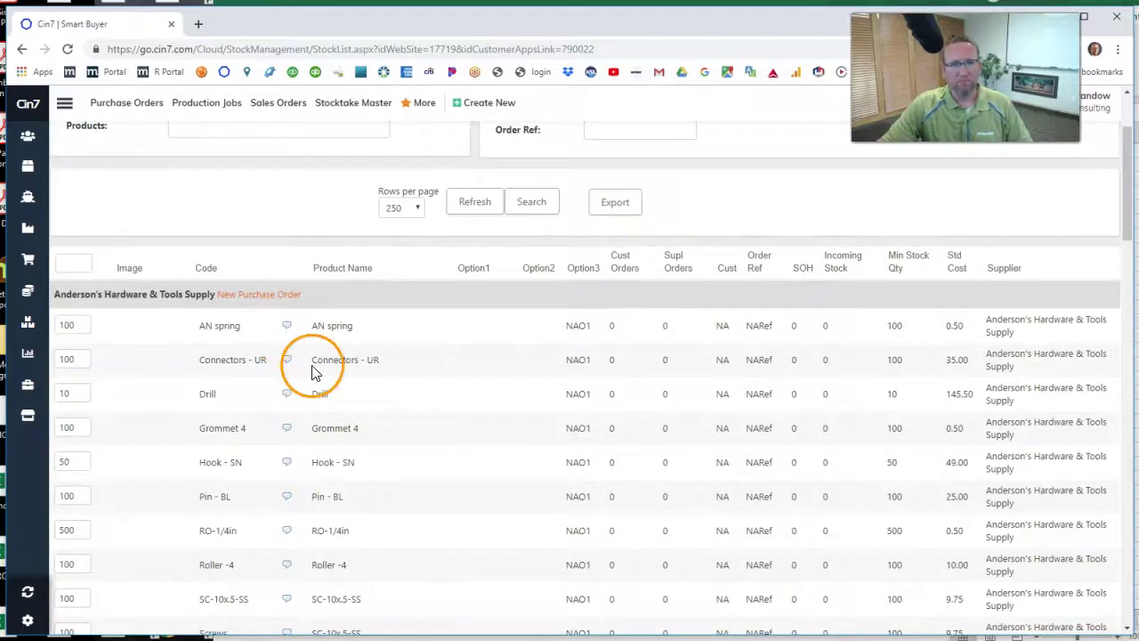
- Review the suggested order quantities grouped by supplier in the Smart Buyer list
scroll(269, 341, "down", 1)
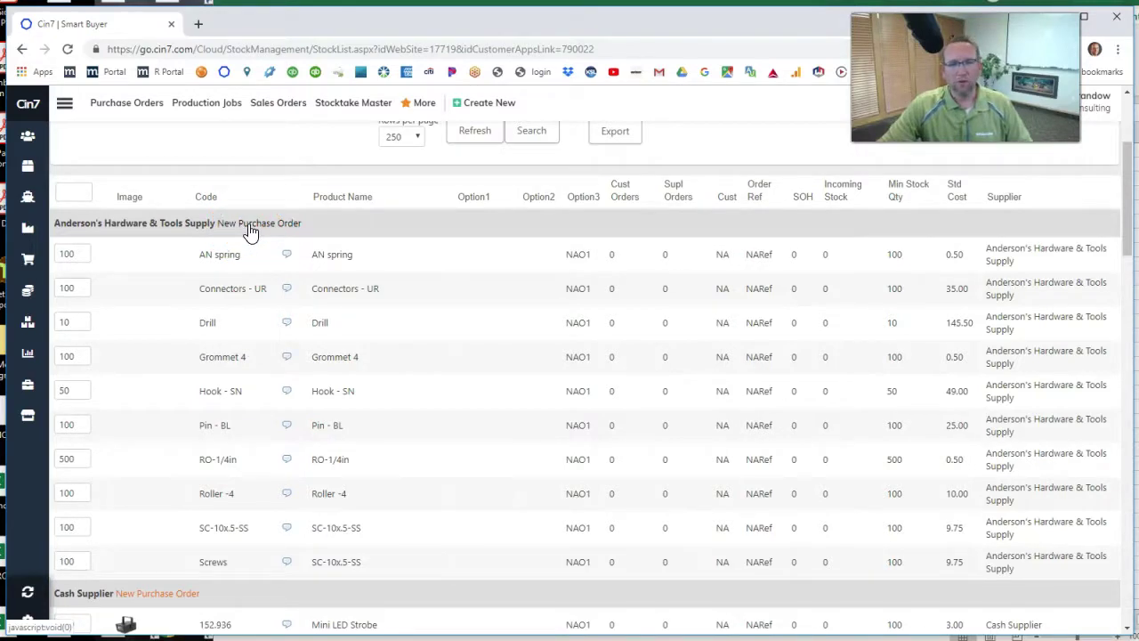
scroll(250, 230, "down", 4)
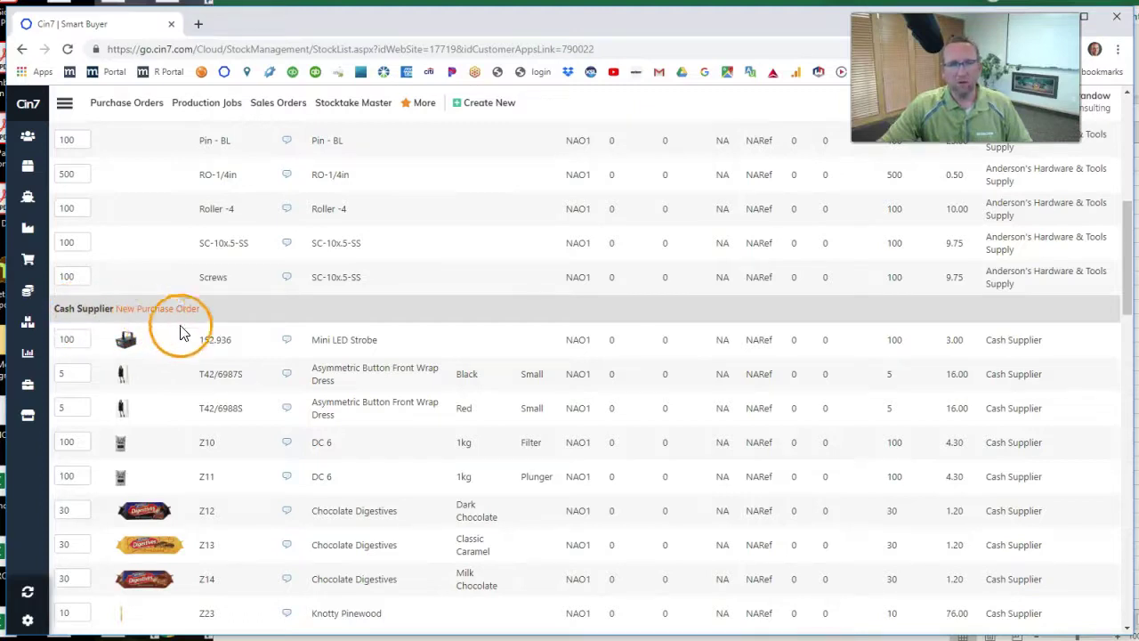
scroll(232, 364, "down", 2)
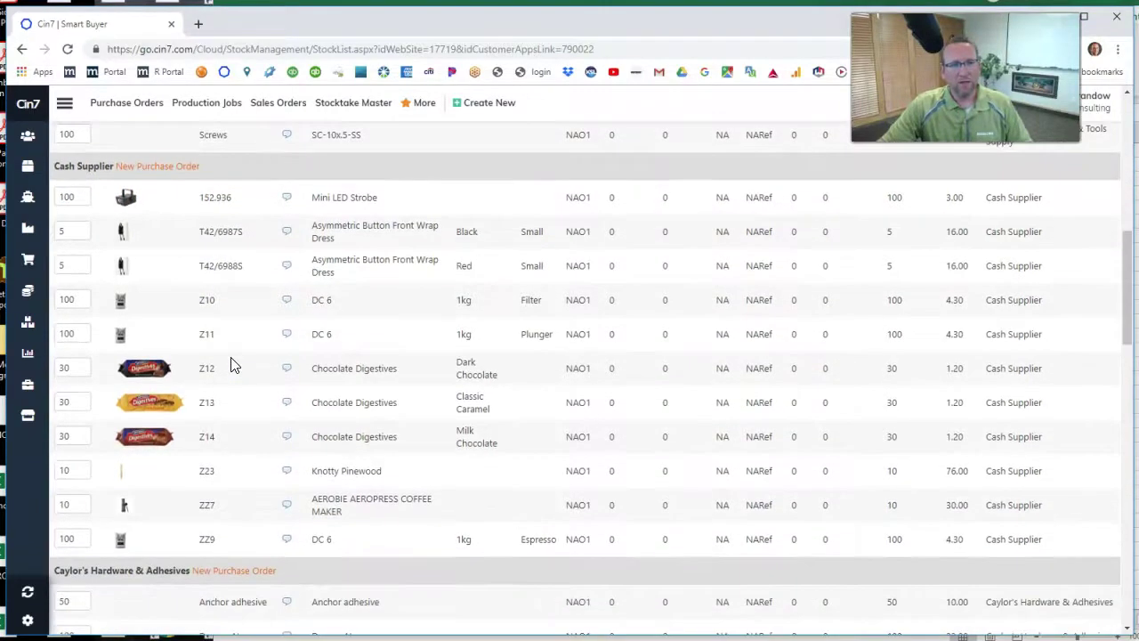
scroll(231, 365, "down", 1)
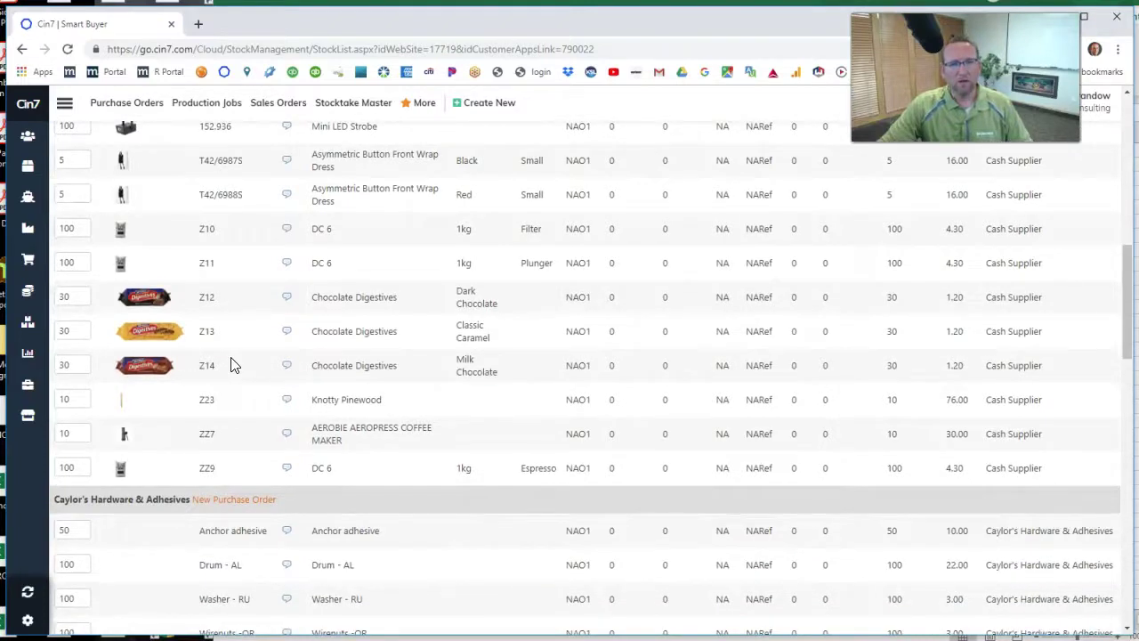
scroll(325, 294, "up", 2)
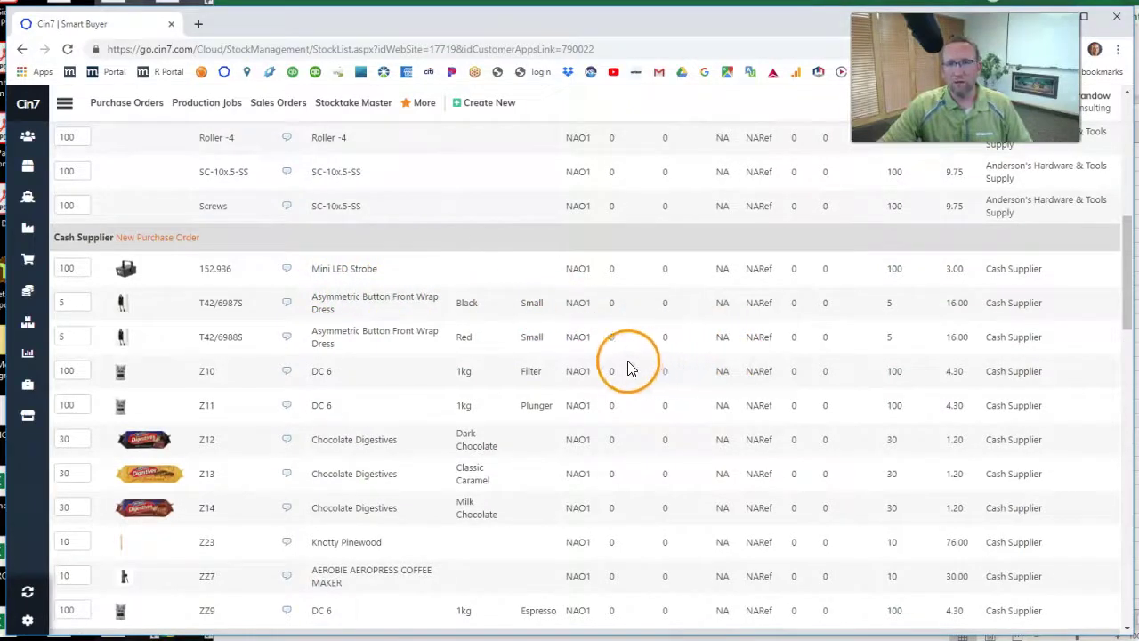
scroll(523, 355, "down", 5)
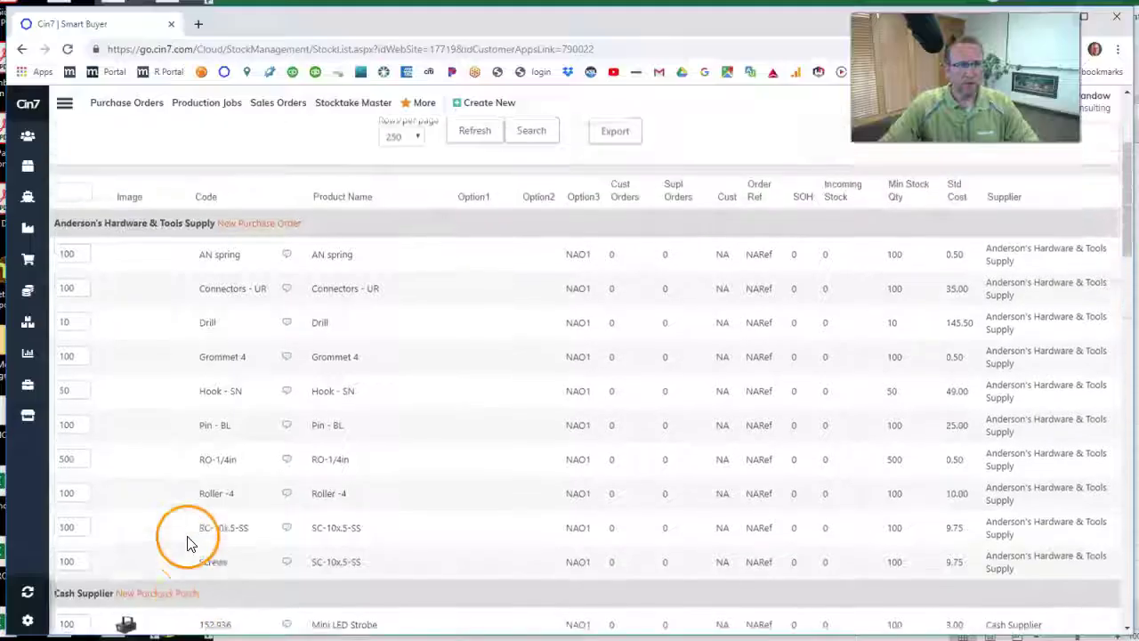
scroll(191, 498, "up", 1)
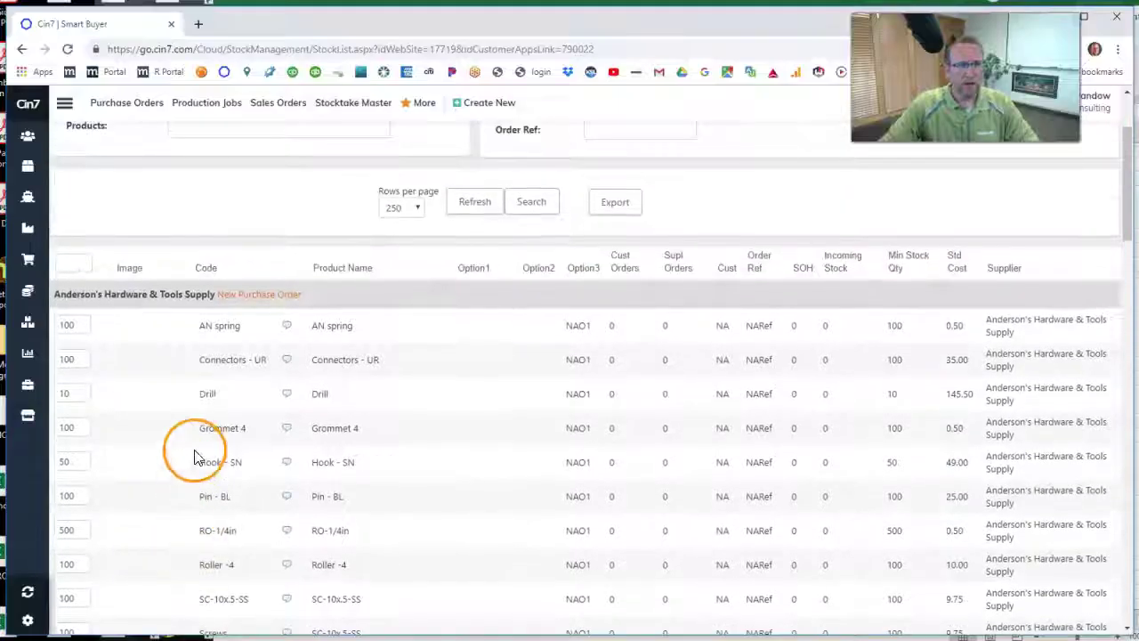
- Create a new purchase order for Anderson's Hardware & Tools Supply from Smart Buyer and review its lines and total
left_click(255, 295)
scroll(392, 247, "down", 1)
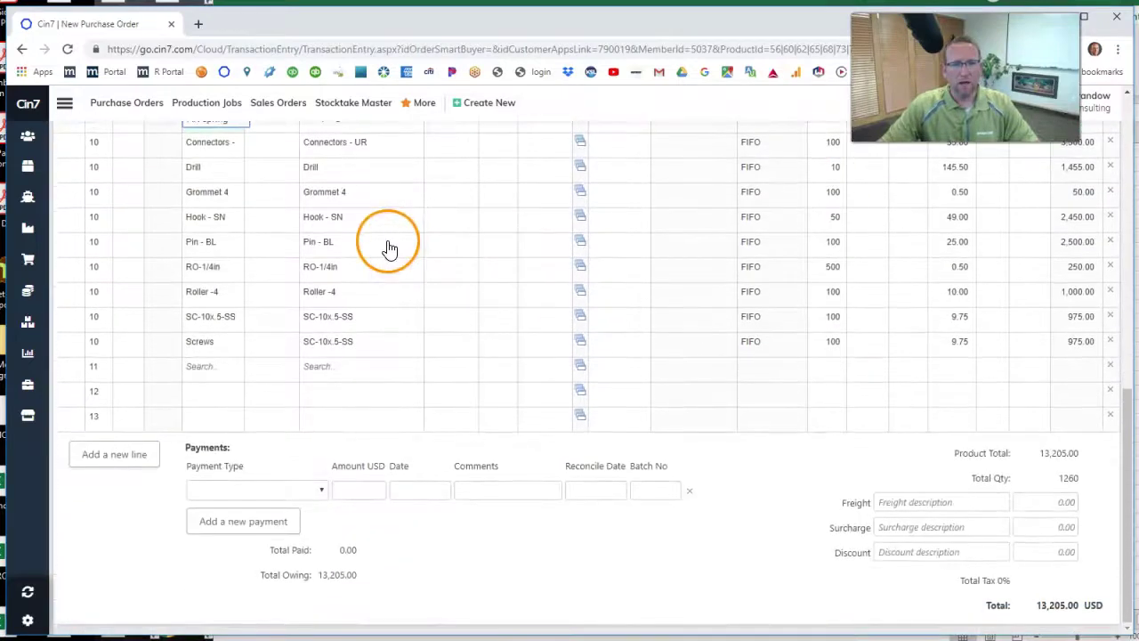
scroll(405, 281, "up", 1)
scroll(402, 281, "up", 1)
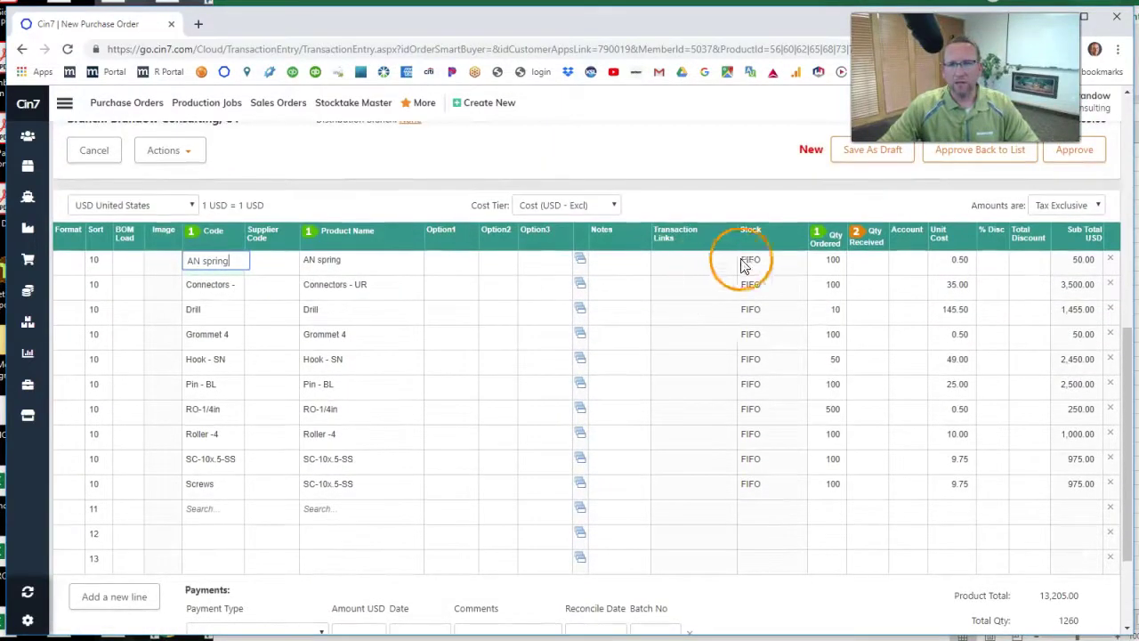